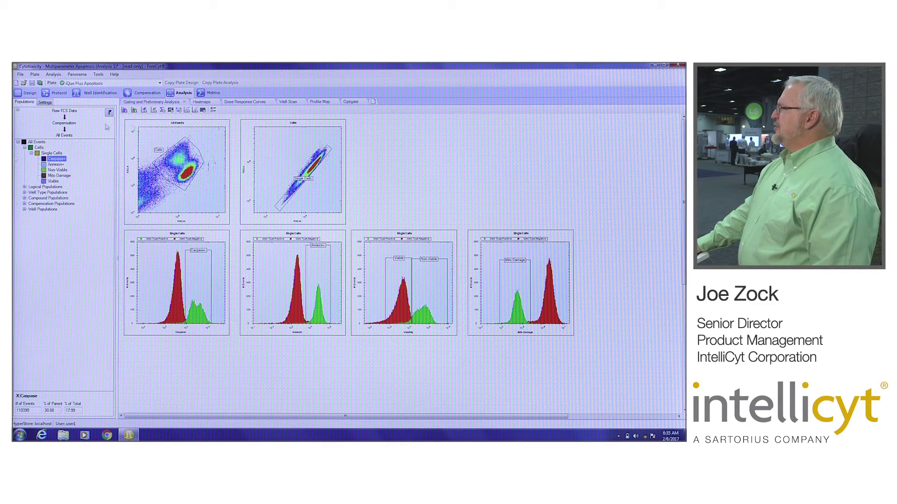
# Review the plate layout design and acquisition protocol, then return to the gating analysis
pyautogui.click(26, 94)
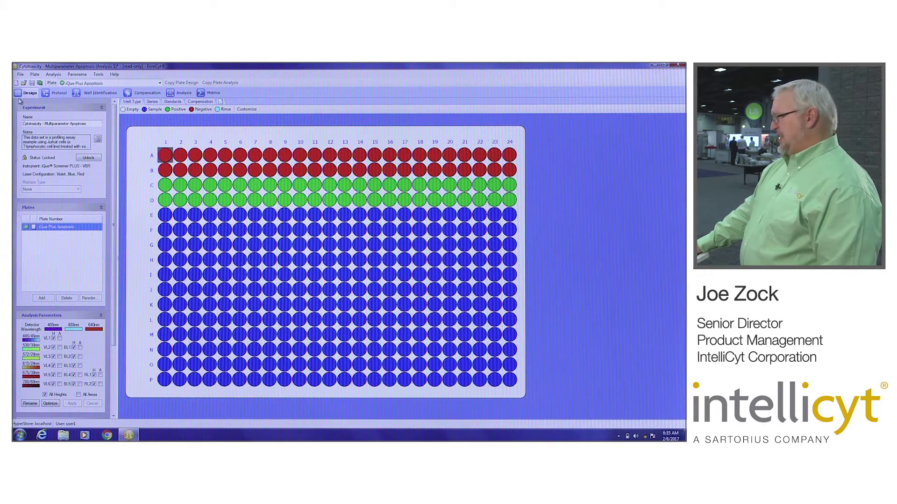
pyautogui.click(63, 93)
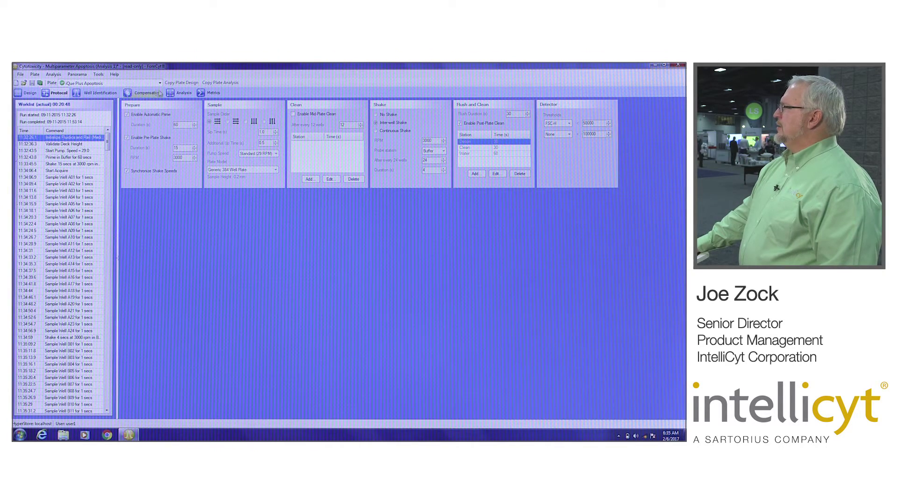
pyautogui.click(176, 93)
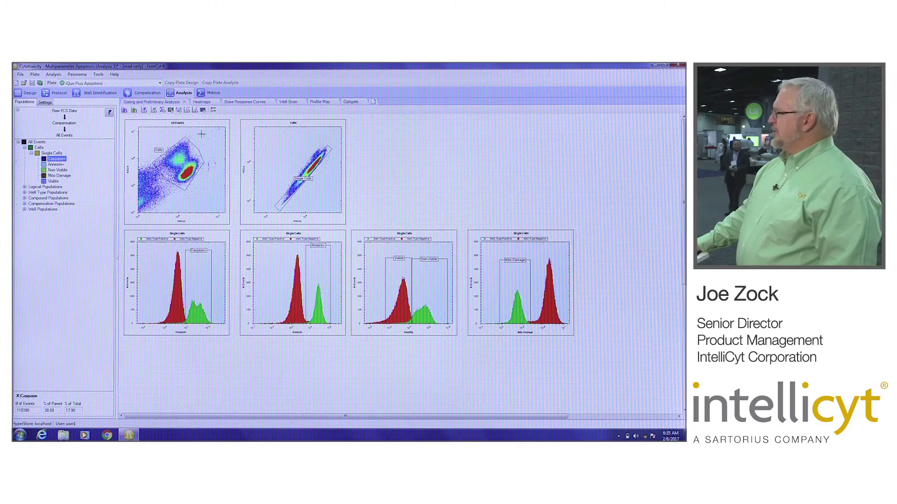
# Show the All Events plot for every well, enlarged with gates overlaid, then close it
pyautogui.rightClick(210, 156)
pyautogui.click(236, 243)
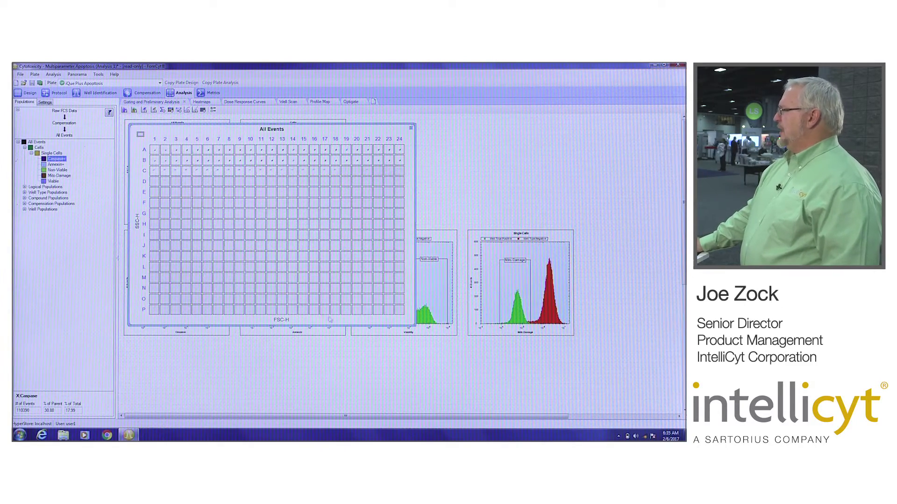
pyautogui.moveTo(414, 325); pyautogui.dragTo(516, 397)
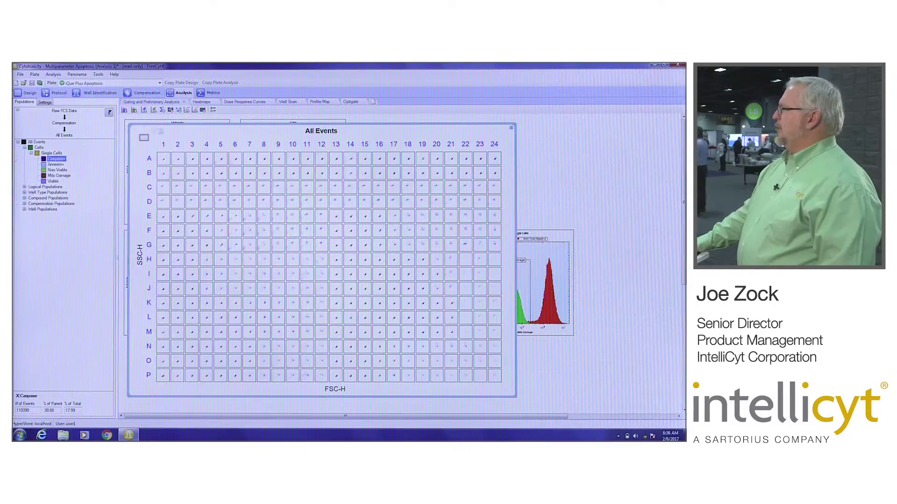
pyautogui.click(47, 102)
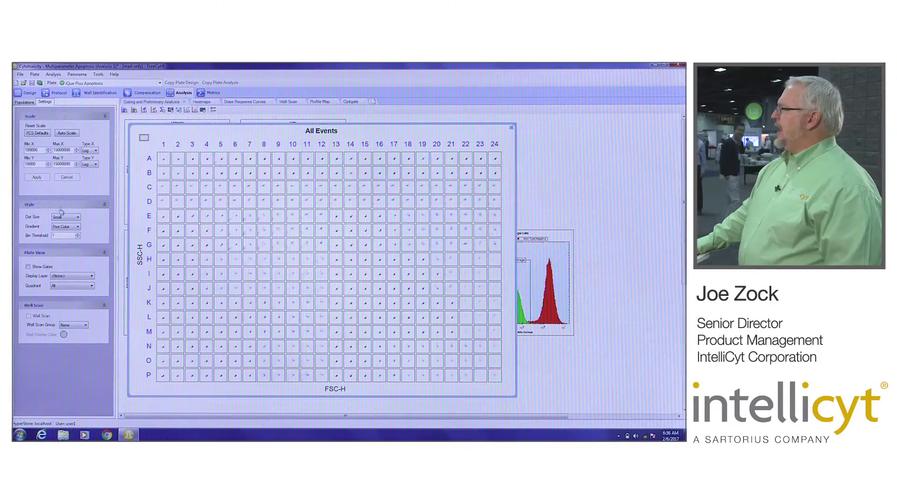
pyautogui.click(28, 267)
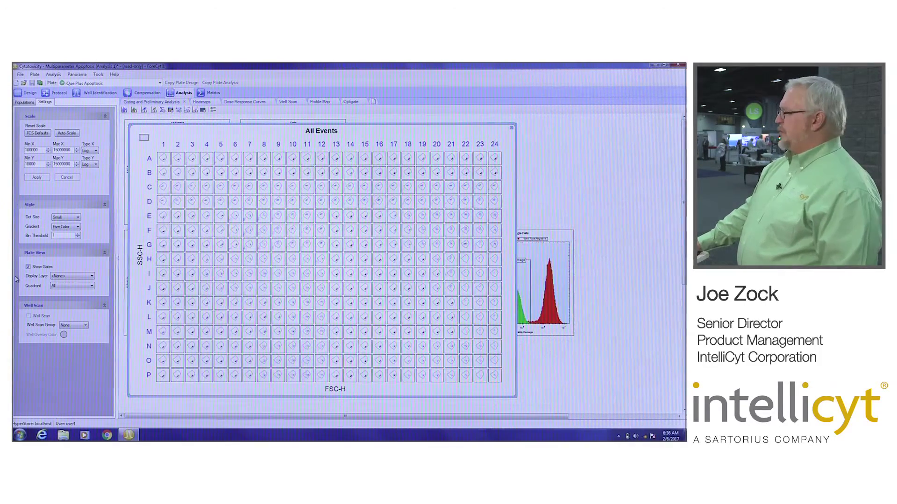
pyautogui.click(512, 128)
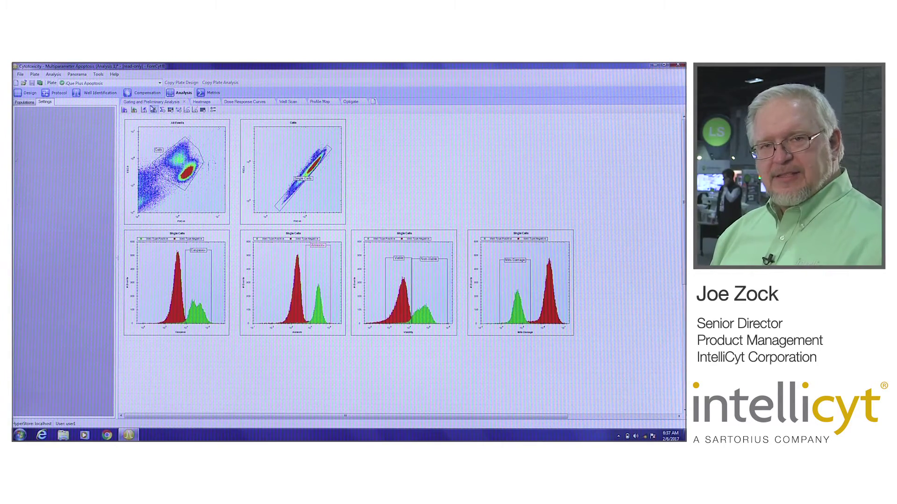
# On the Heatmaps page, add a % of Viable Cells heat map, reposition it, then close it
pyautogui.click(205, 105)
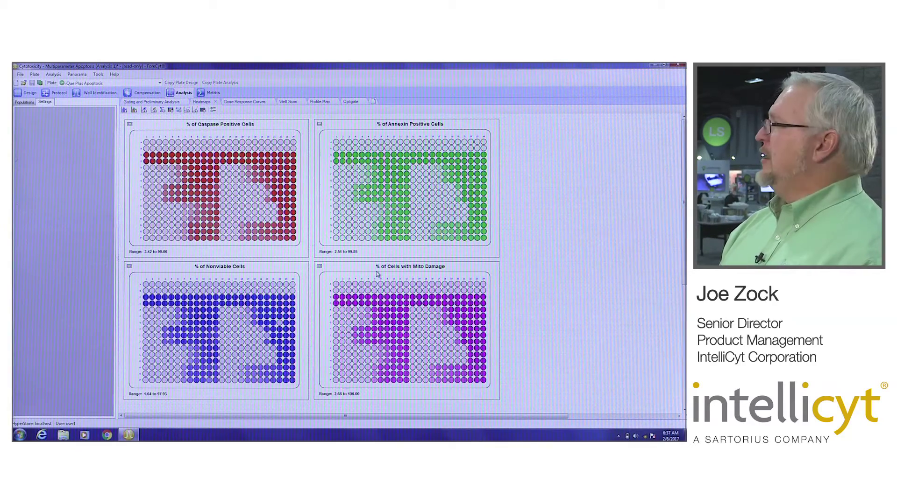
pyautogui.click(171, 110)
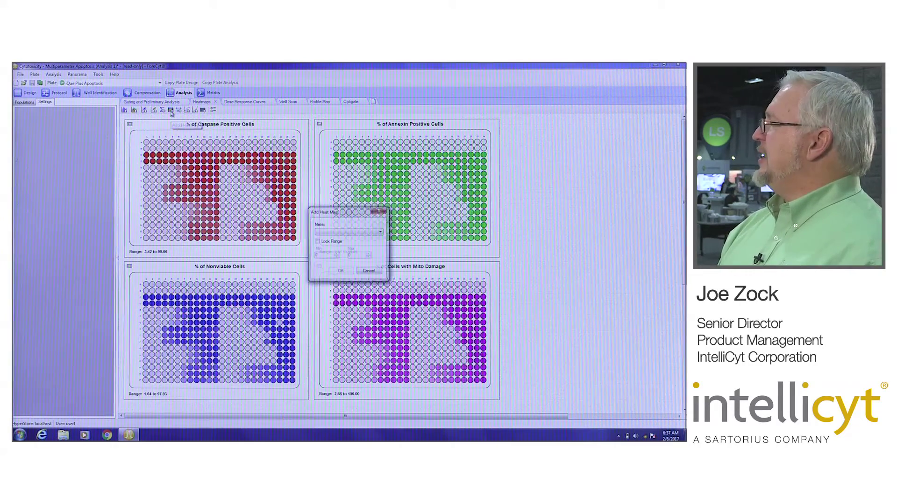
pyautogui.click(366, 233)
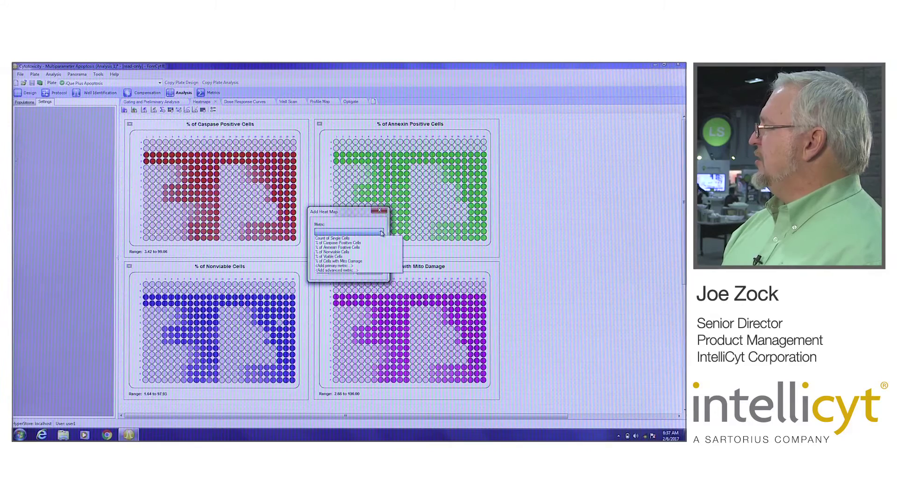
pyautogui.click(339, 257)
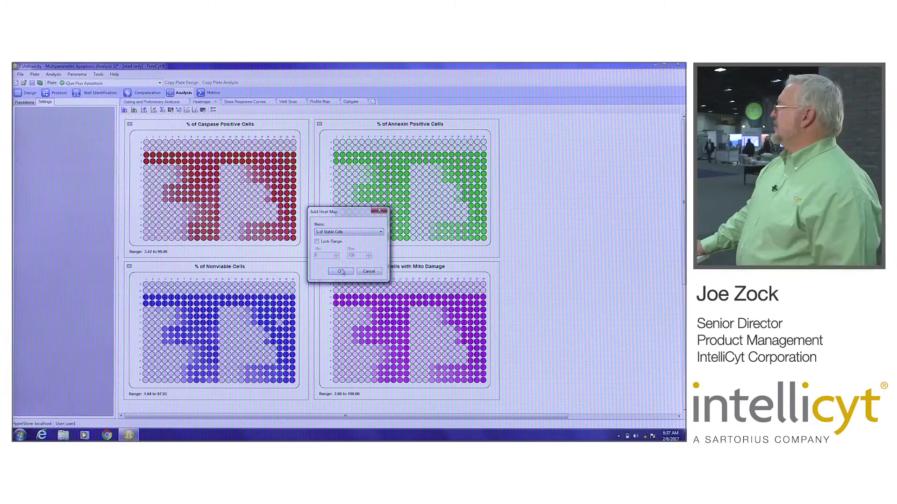
pyautogui.click(342, 274)
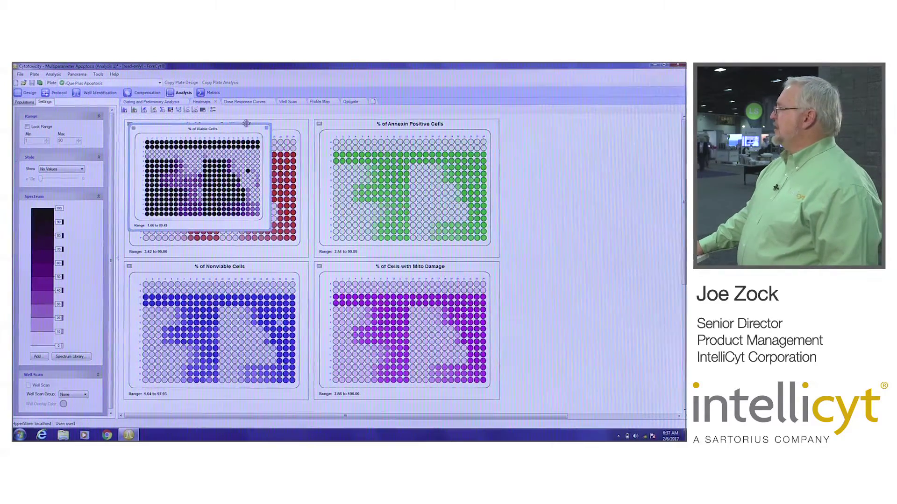
pyautogui.moveTo(203, 129); pyautogui.dragTo(573, 218)
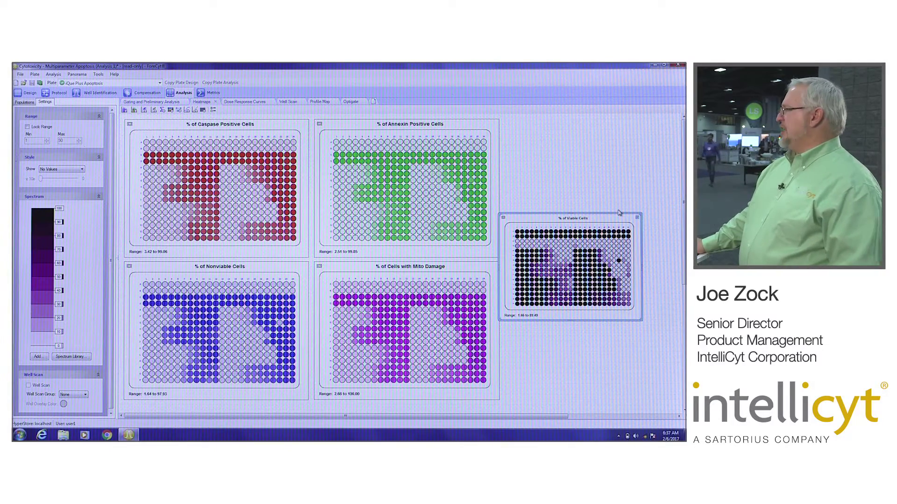
pyautogui.click(638, 217)
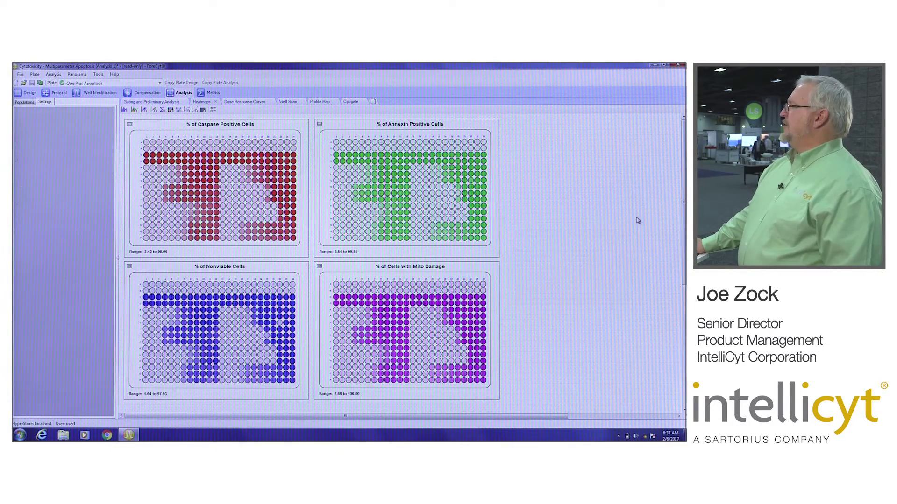
# View the Dose Response Curves, then show the Design plate map of negative, positive and sample rows
pyautogui.click(265, 107)
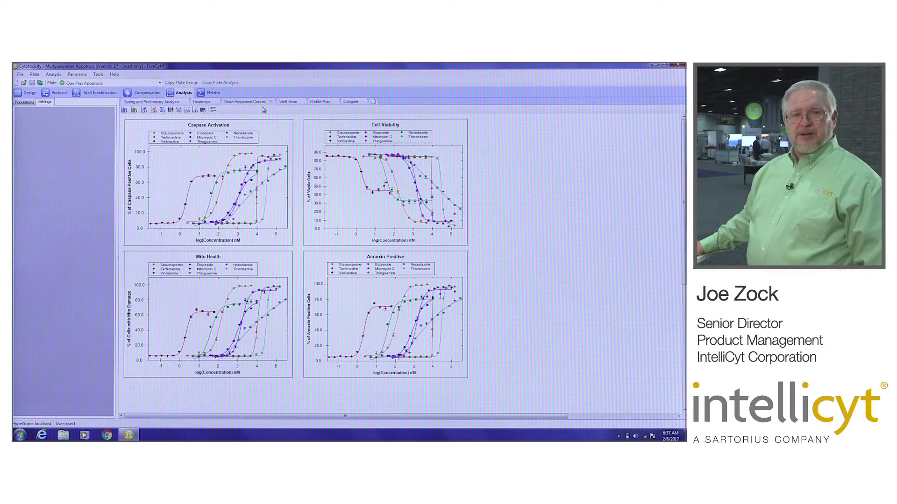
pyautogui.click(33, 94)
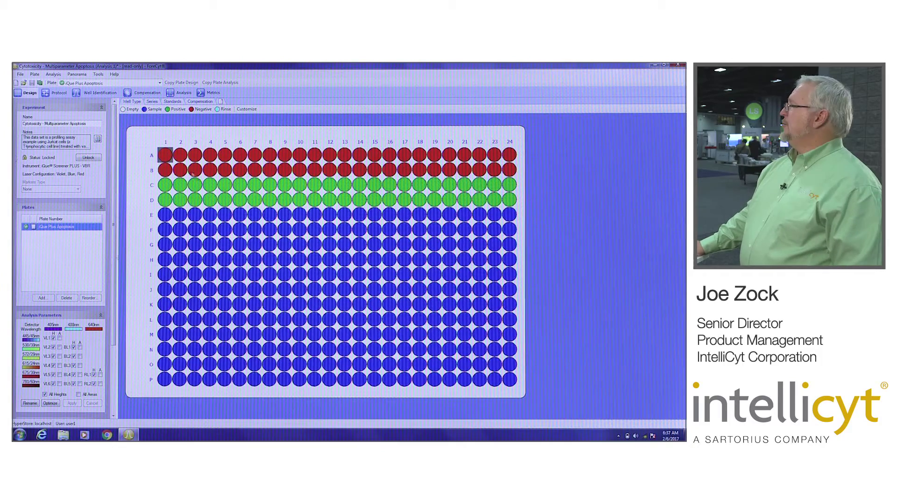
# Inspect the Staurosporine dilution series concentrations, then return to the dose-response charts
pyautogui.click(153, 102)
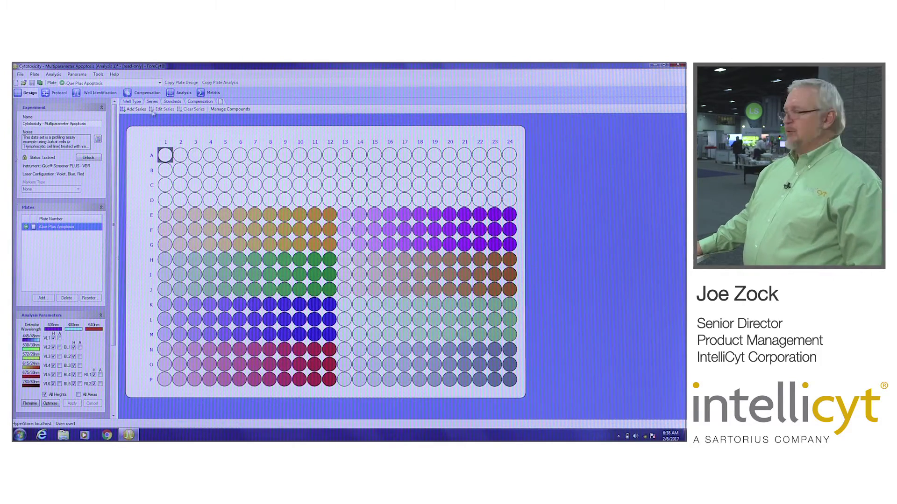
pyautogui.click(225, 239)
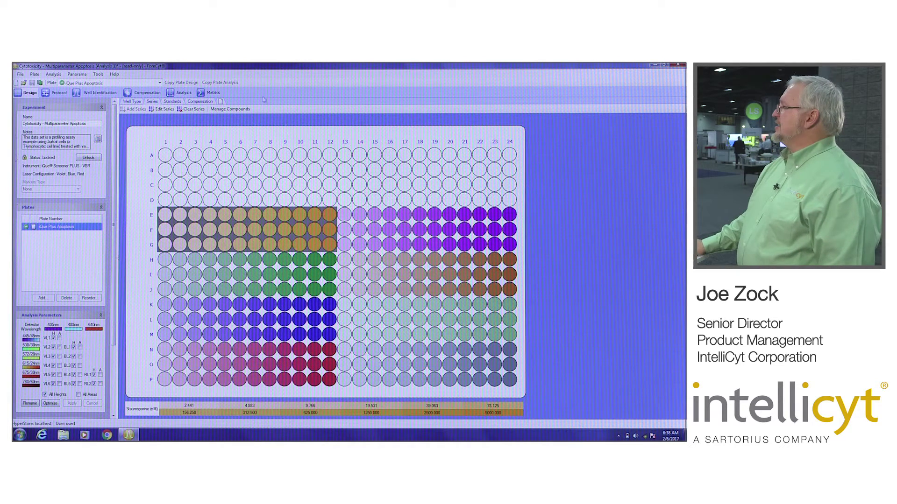
pyautogui.click(170, 93)
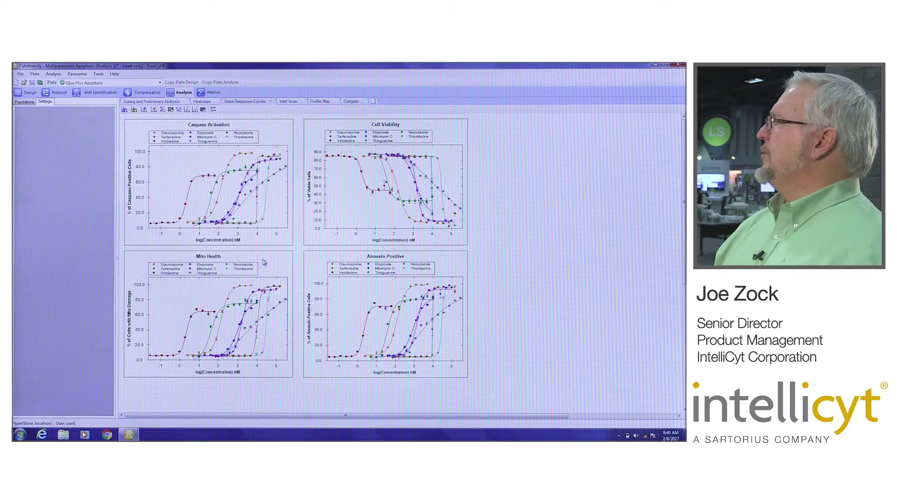
# Switch to the Well Scan view showing the % Caspase Positive heatmap, well histogram and All Events grid
pyautogui.click(288, 102)
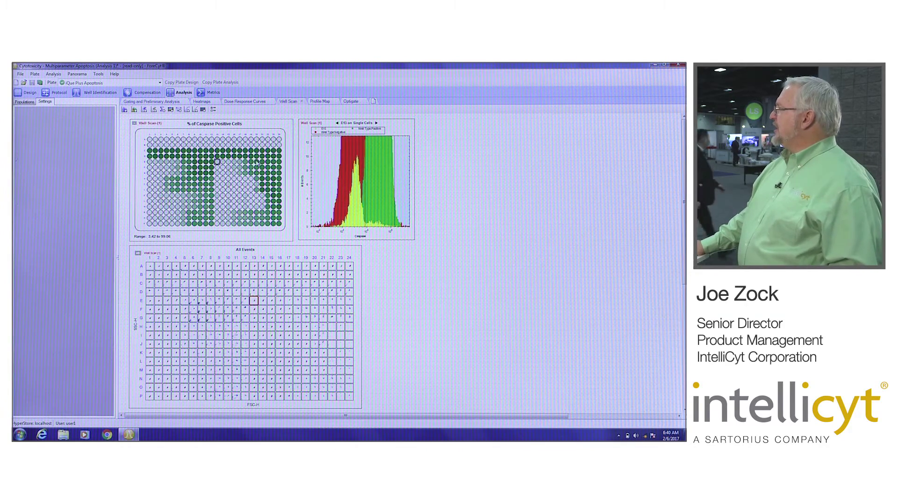
# Inspect caspase histograms for wells I11, B8, B14, I20, F11 and finally H09
pyautogui.click(217, 161)
pyautogui.click(206, 184)
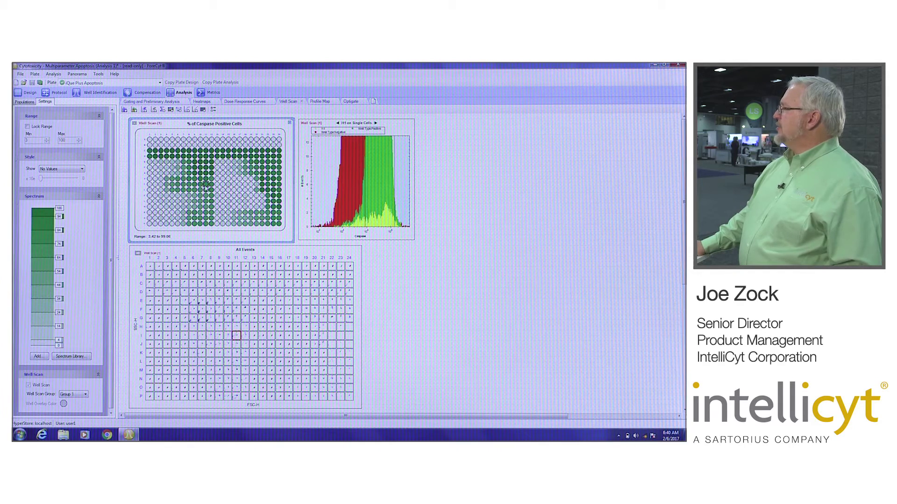
pyautogui.click(212, 276)
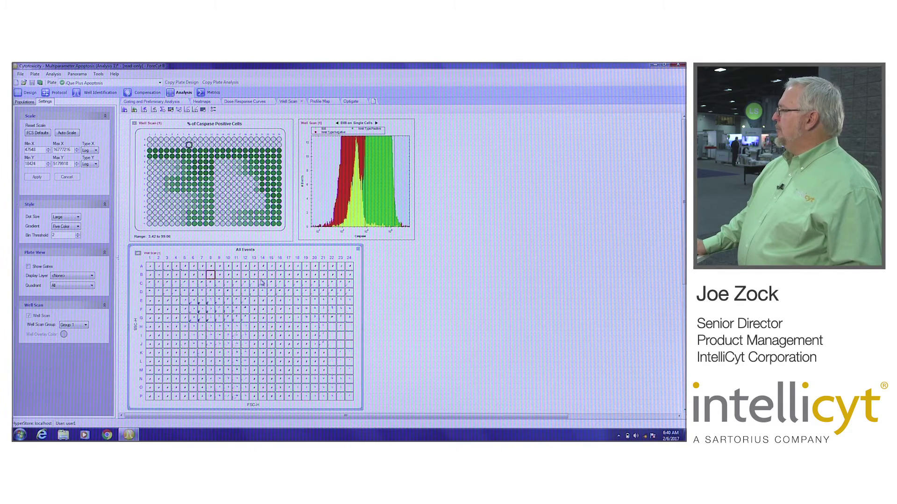
pyautogui.click(263, 277)
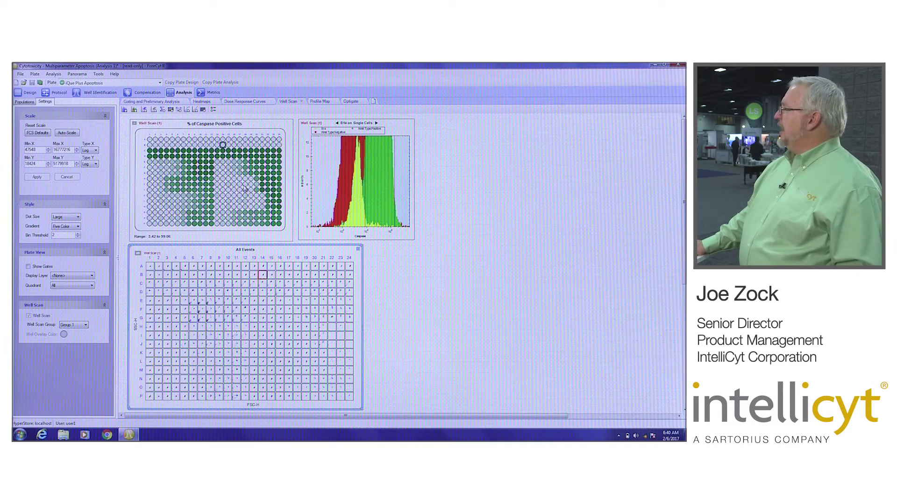
pyautogui.click(256, 185)
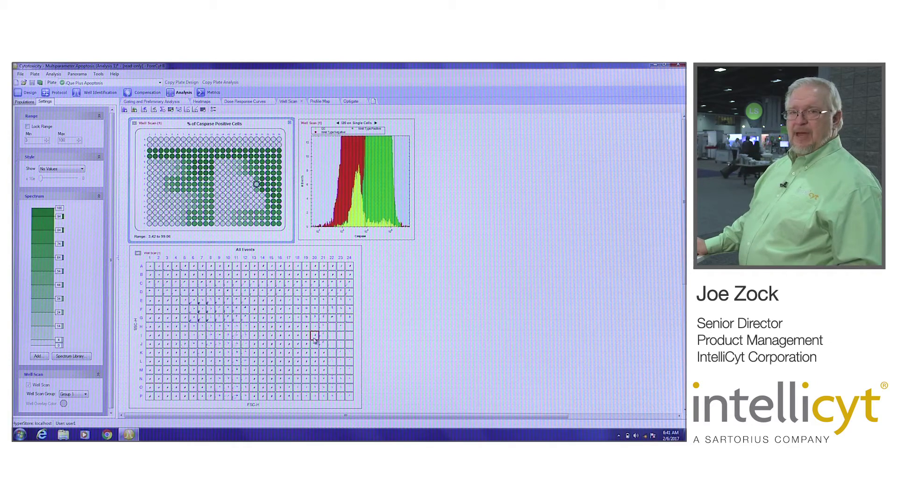
pyautogui.click(280, 312)
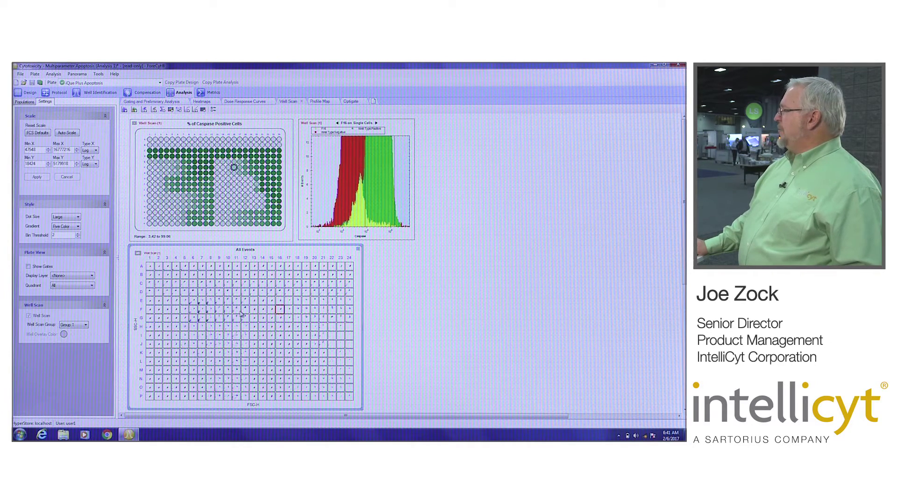
pyautogui.click(238, 313)
pyautogui.click(218, 327)
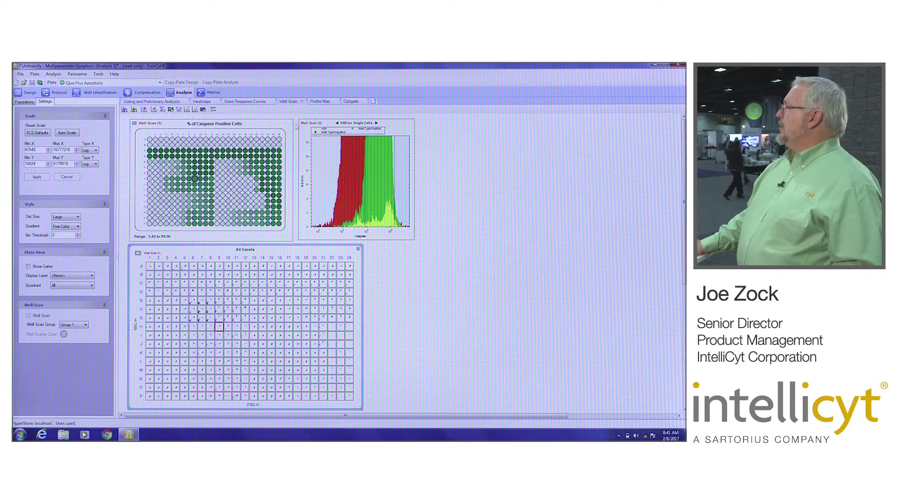
# Open the Compound Profiles with Apoptosis map and check wells C8 and H16 against its criteria
pyautogui.click(321, 101)
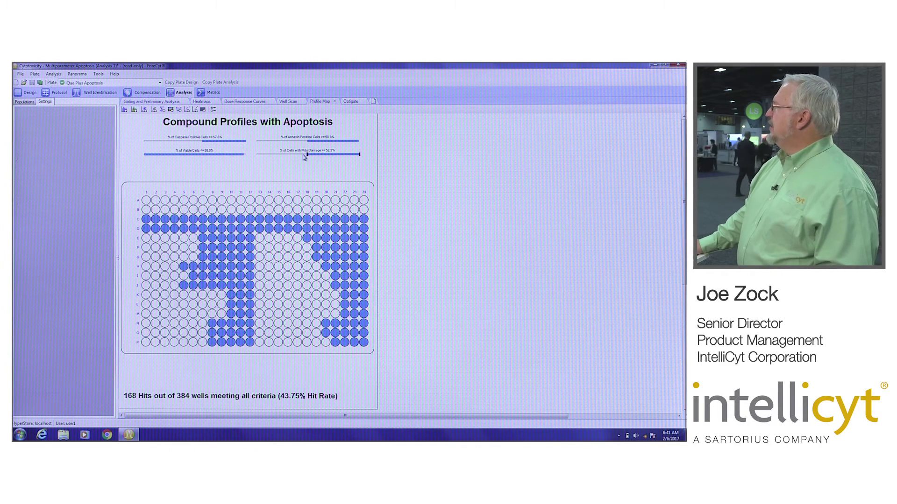
pyautogui.moveTo(179, 156)
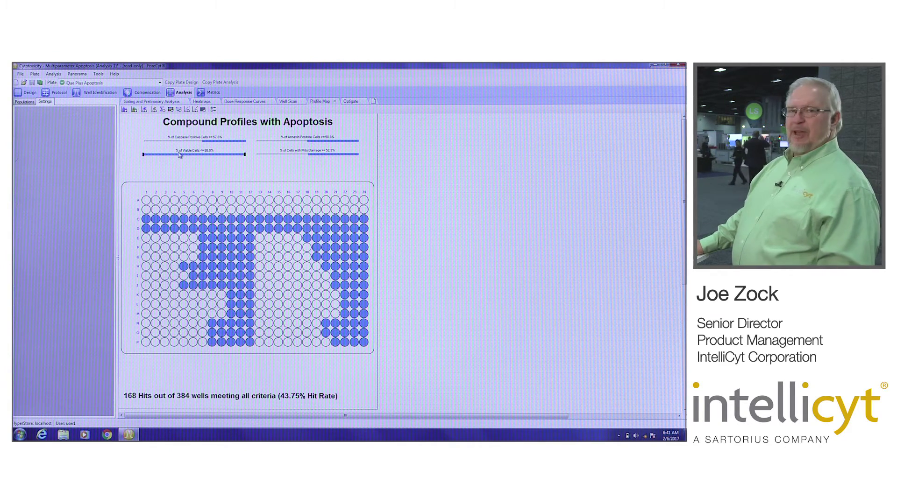
pyautogui.moveTo(259, 158)
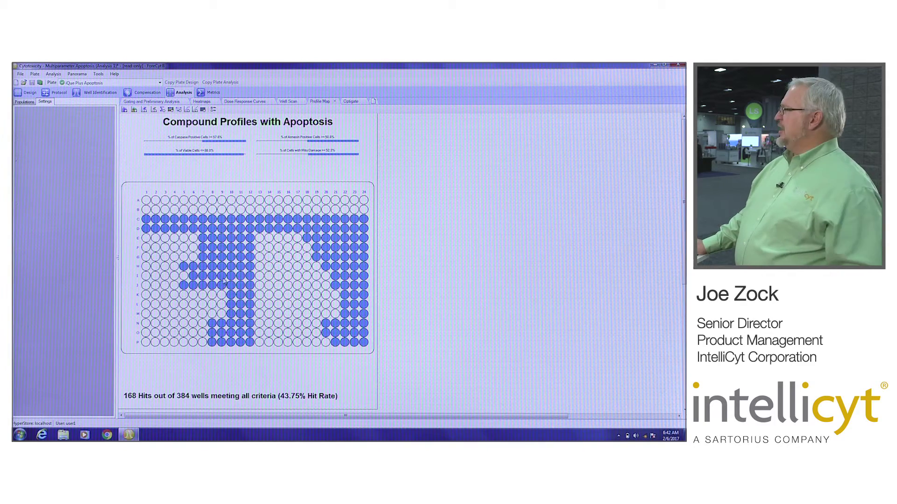
pyautogui.click(213, 219)
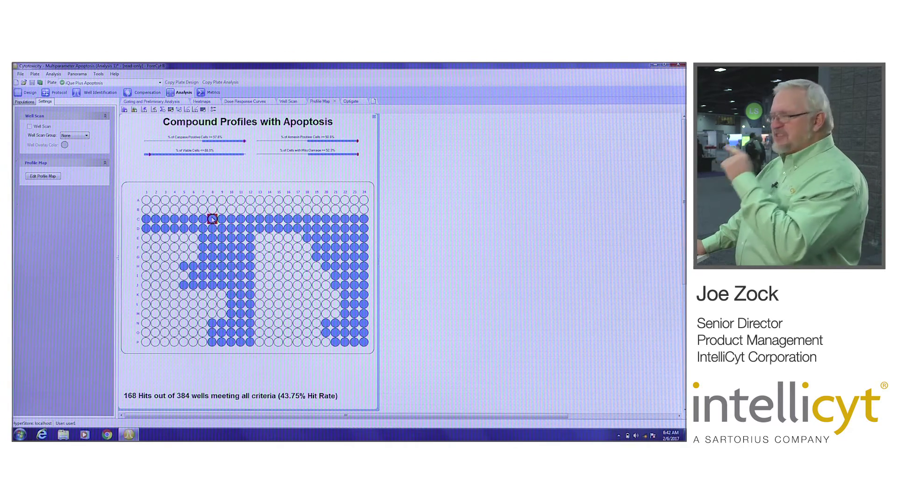
pyautogui.click(288, 266)
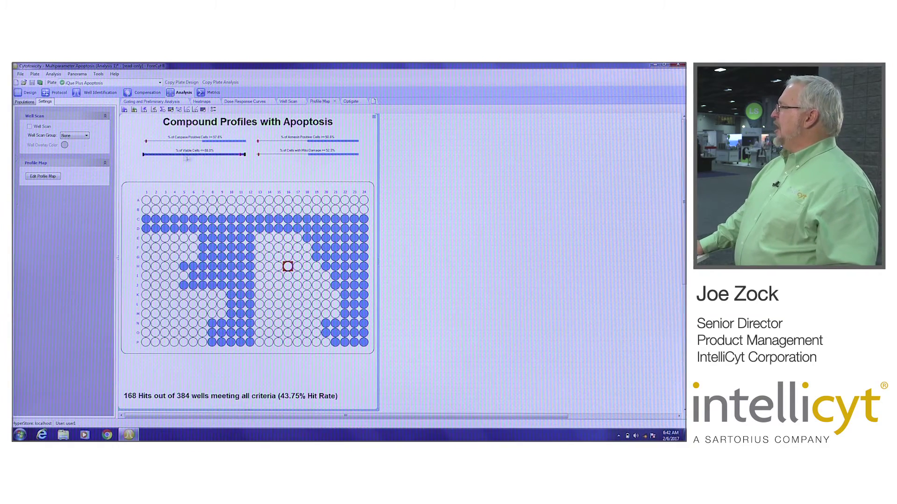
# Raise the minimum Viable Cells threshold to 20 hits, check well E18, and open the Optigate dashboard
pyautogui.moveTo(145, 155); pyautogui.dragTo(189, 158)
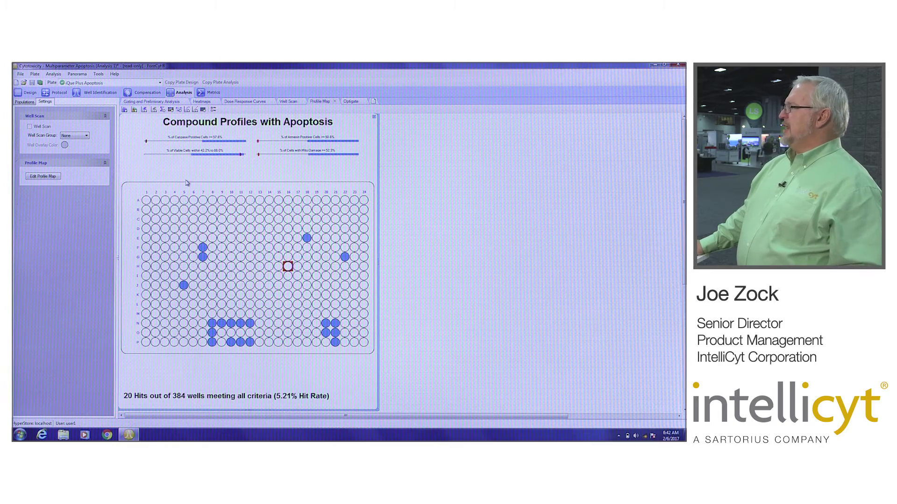
pyautogui.click(306, 239)
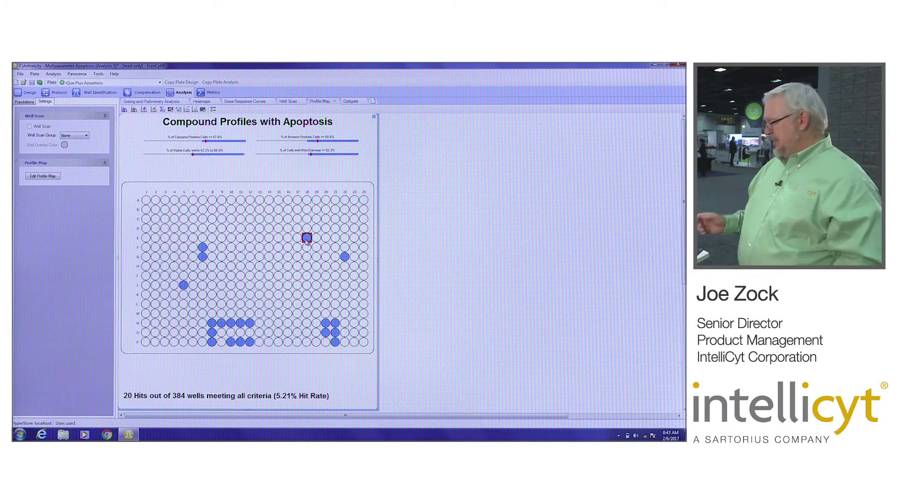
pyautogui.click(356, 102)
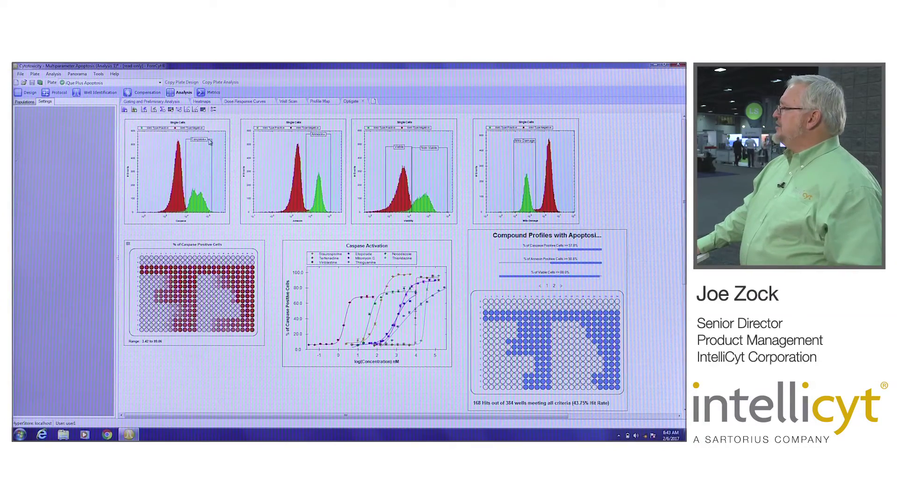
pyautogui.moveTo(210, 142); pyautogui.dragTo(181, 139)
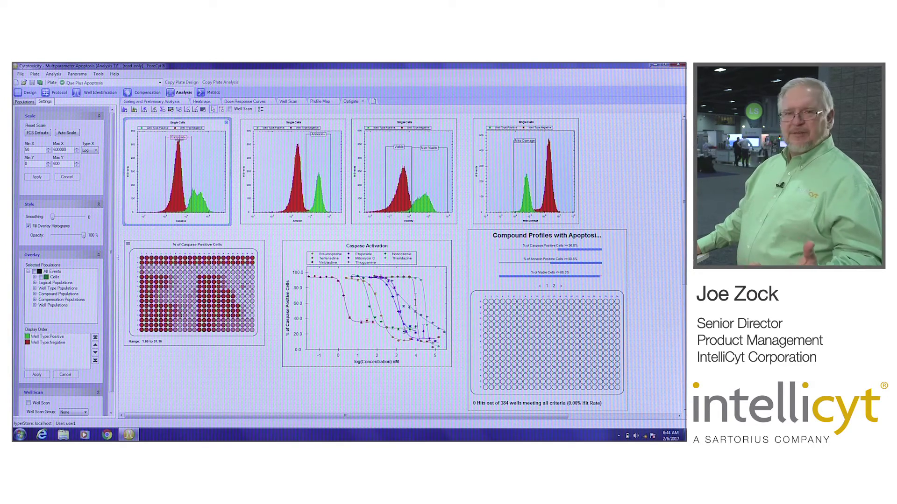
pyautogui.moveTo(180, 140); pyautogui.dragTo(200, 140)
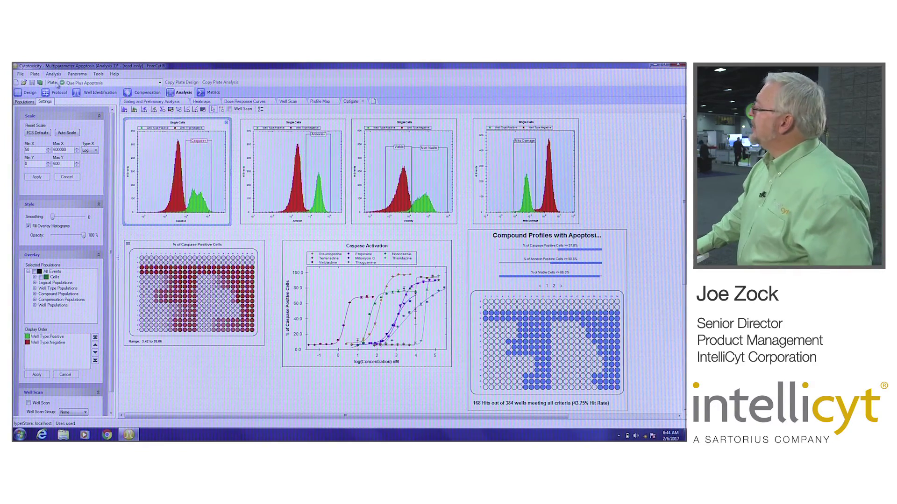
# Open the Plate Report Generator and view its Content options
pyautogui.click(41, 83)
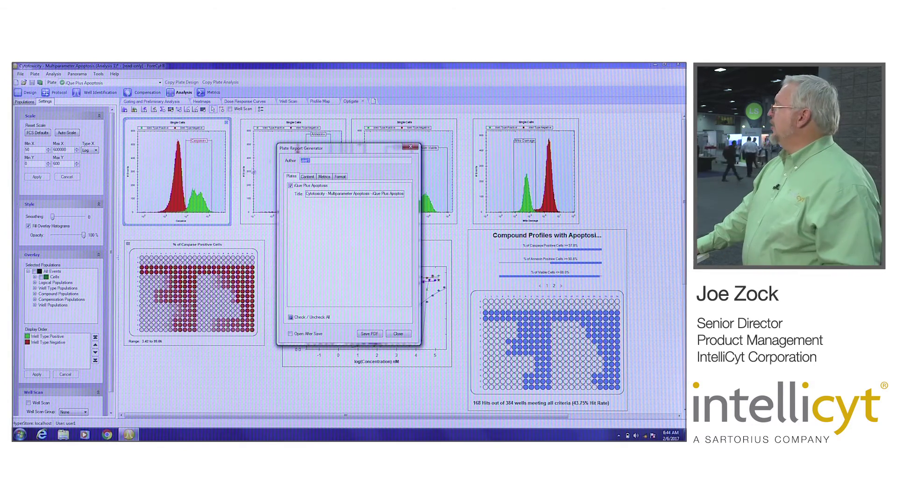
pyautogui.click(307, 177)
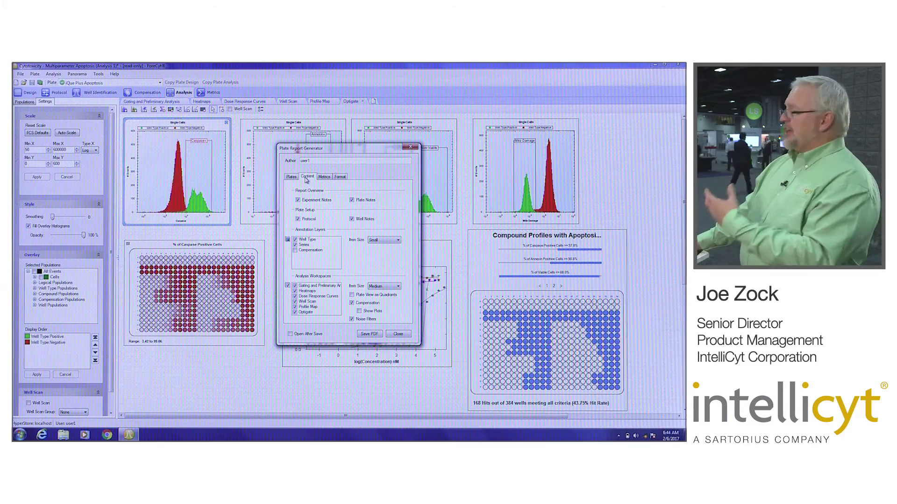